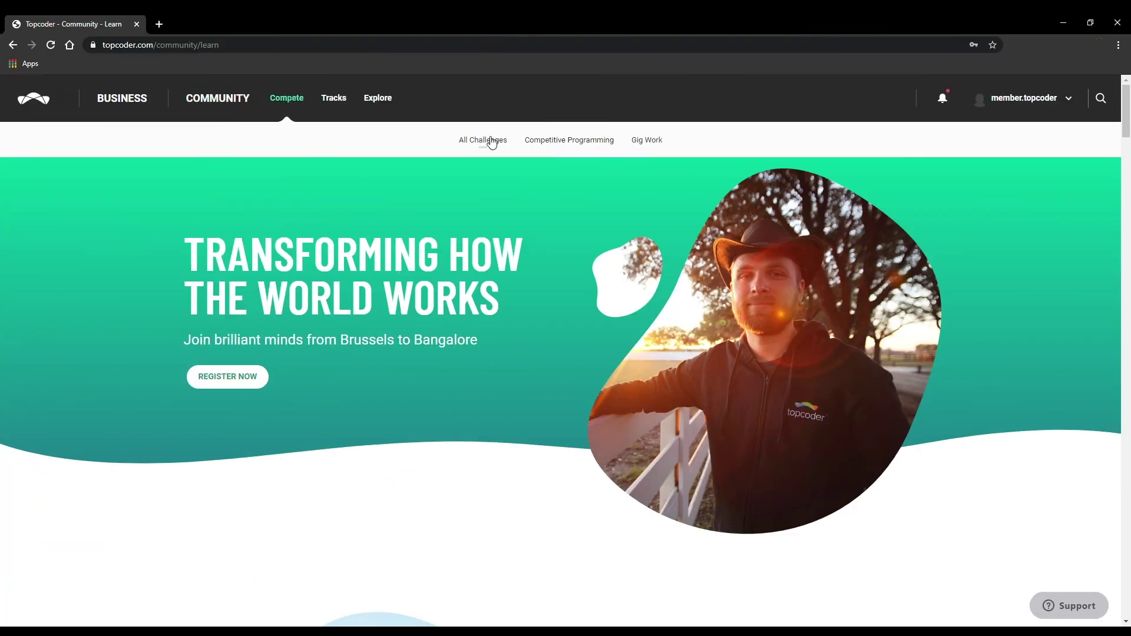
# Step: Open the All Challenges listing from the Compete menu
pyautogui.click(500, 143)
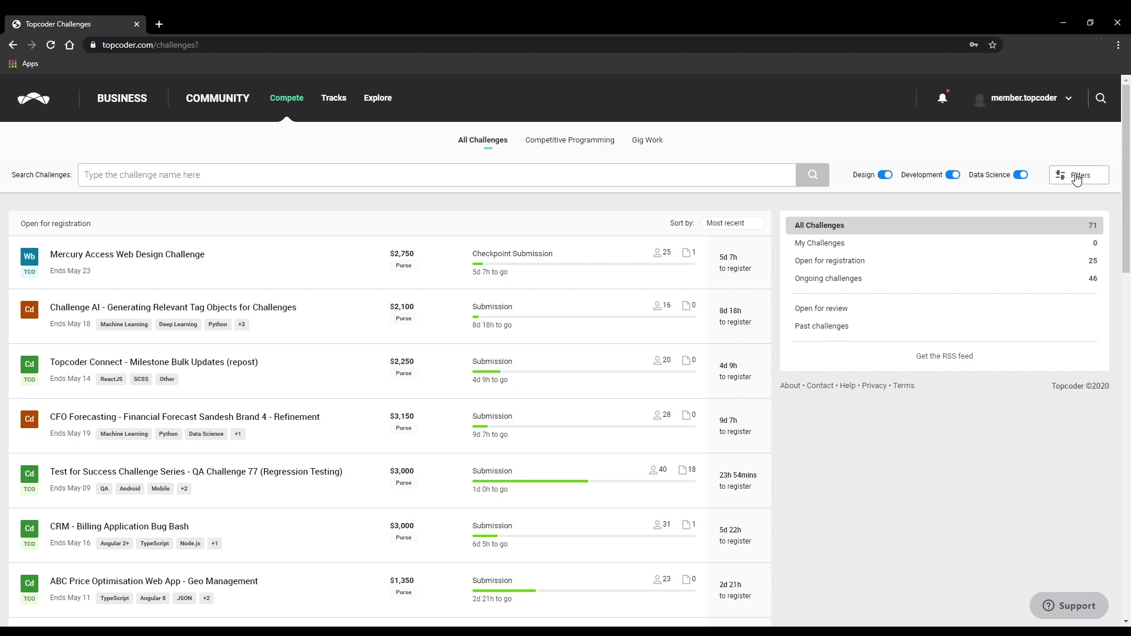
# Step: Show the challenge filters and preview the Keywords list without selecting a keyword
pyautogui.click(1076, 179)
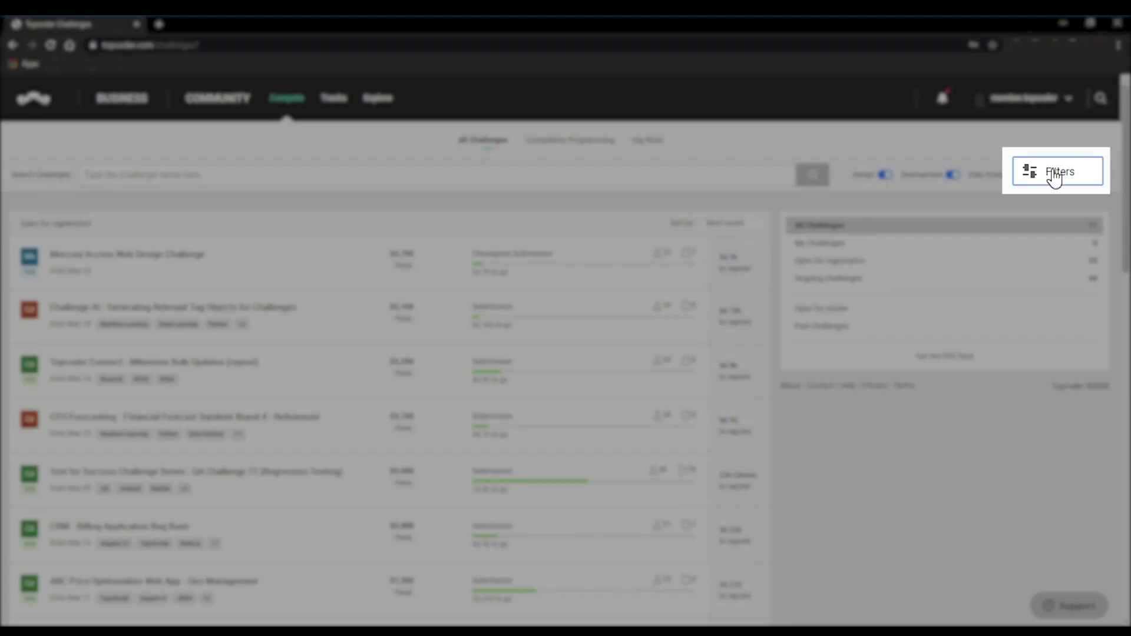
pyautogui.click(1055, 175)
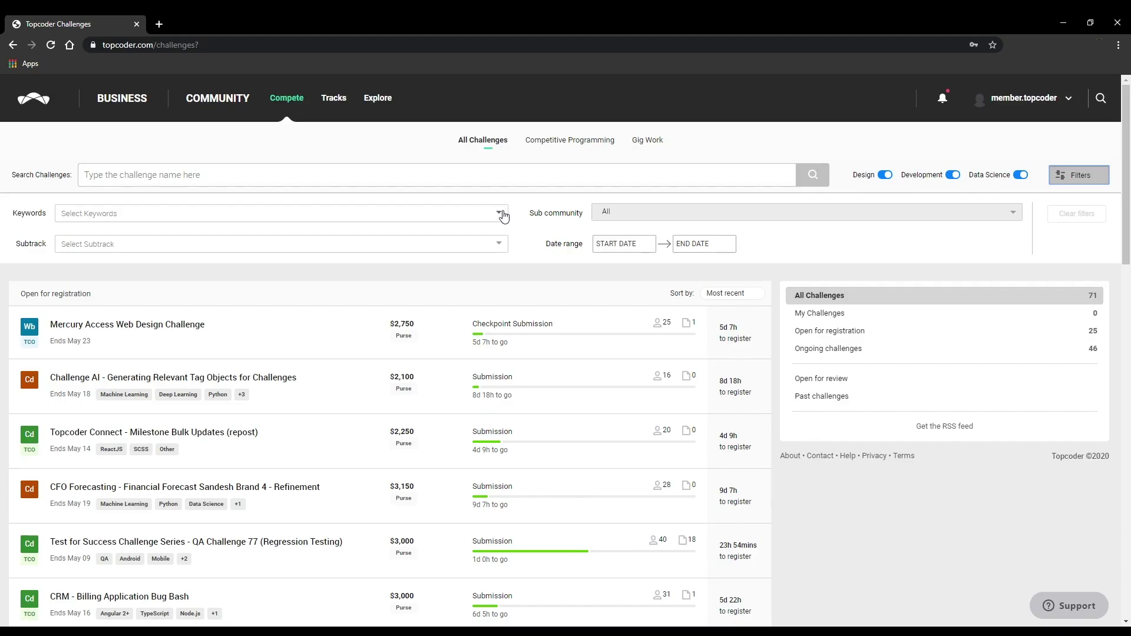
pyautogui.click(501, 214)
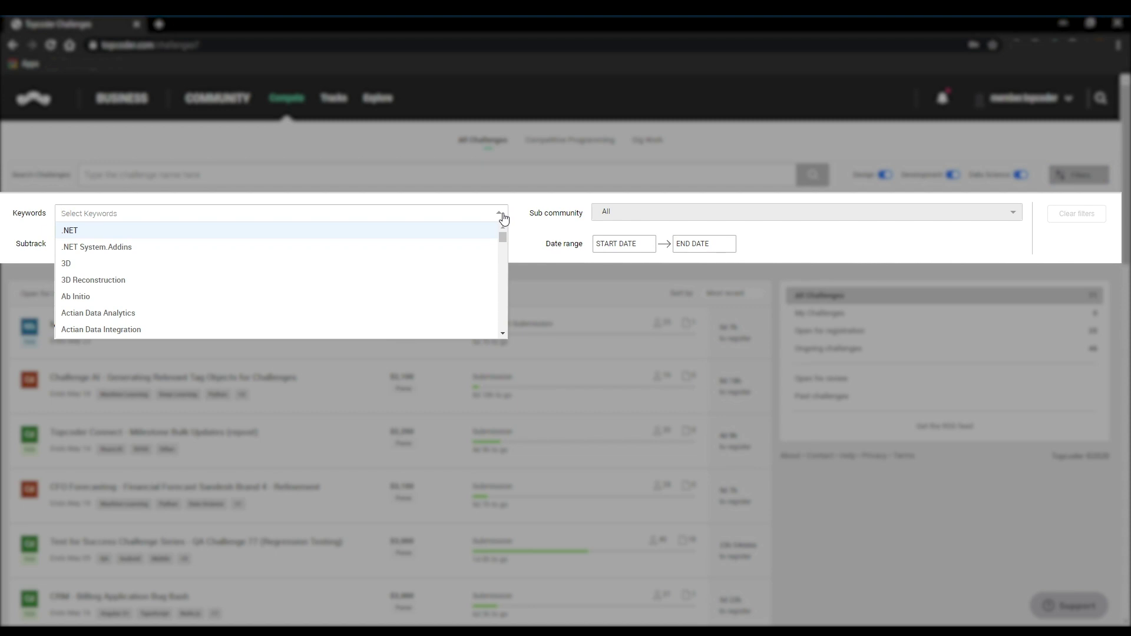
pyautogui.click(501, 215)
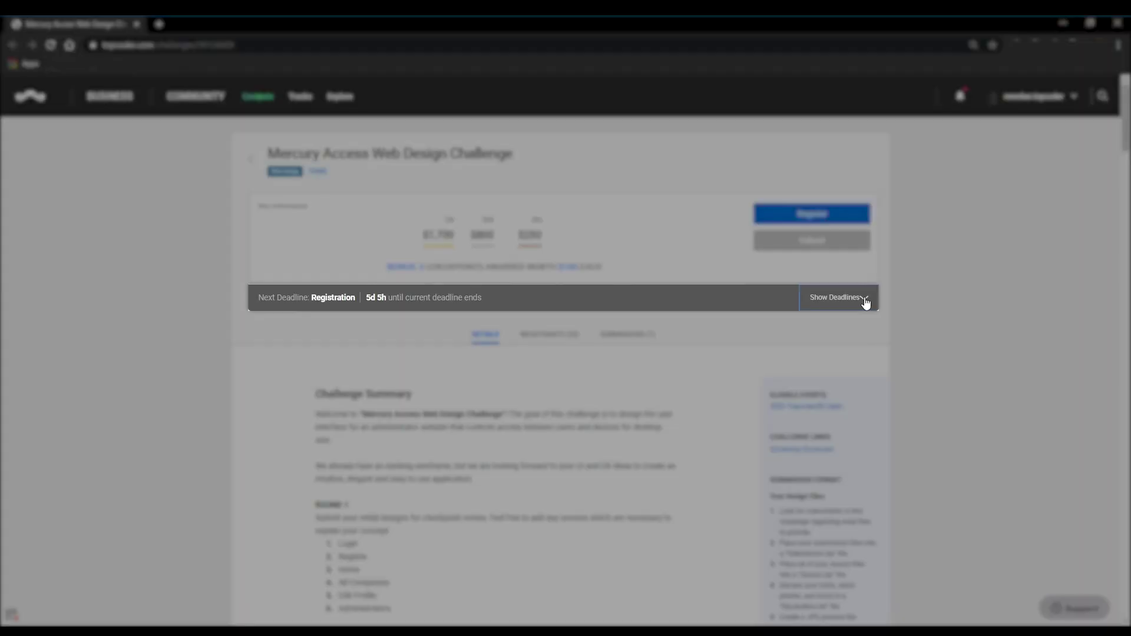
# Step: Show the Mercury Access deadline schedule, from the May 6 start to winners on May 18
pyautogui.click(864, 303)
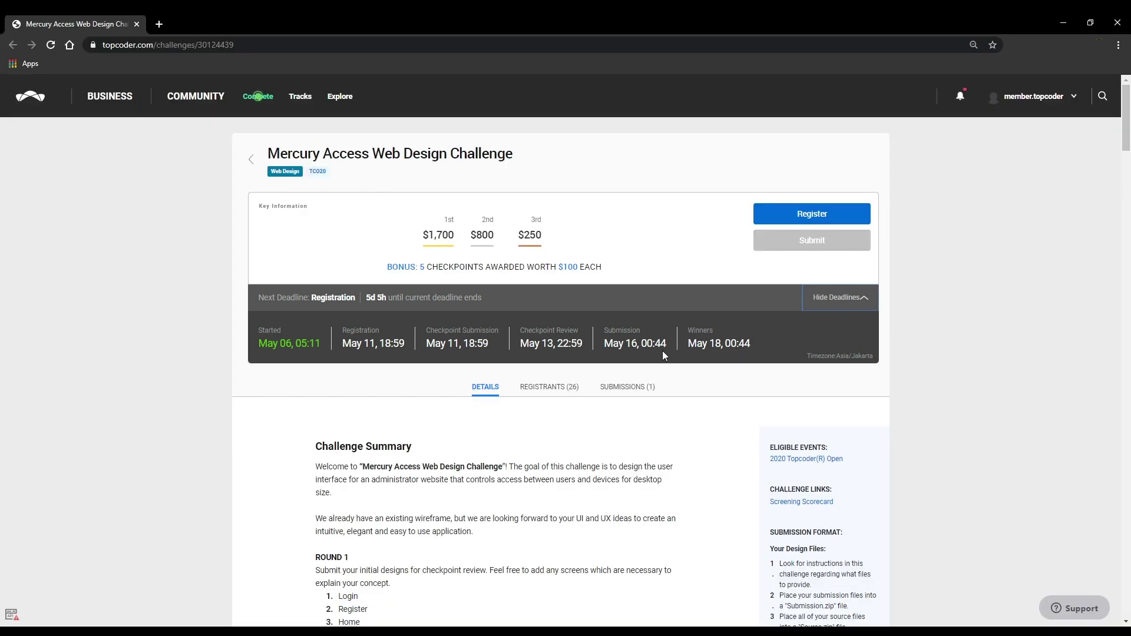
pyautogui.scroll(-1, 495, 395)
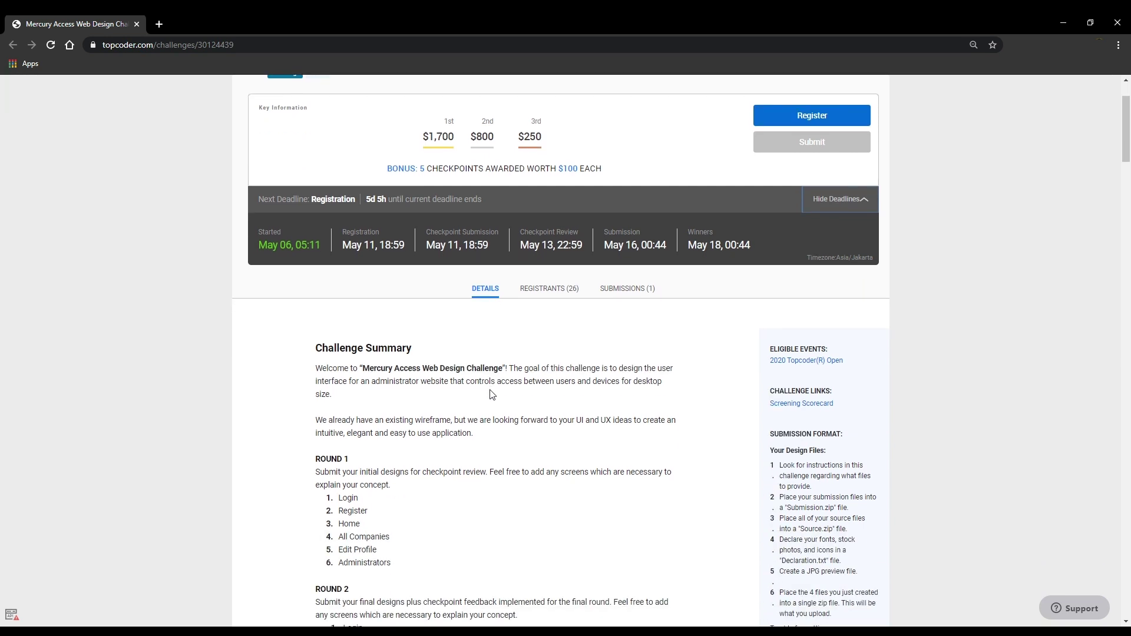
pyautogui.scroll(-1, 491, 395)
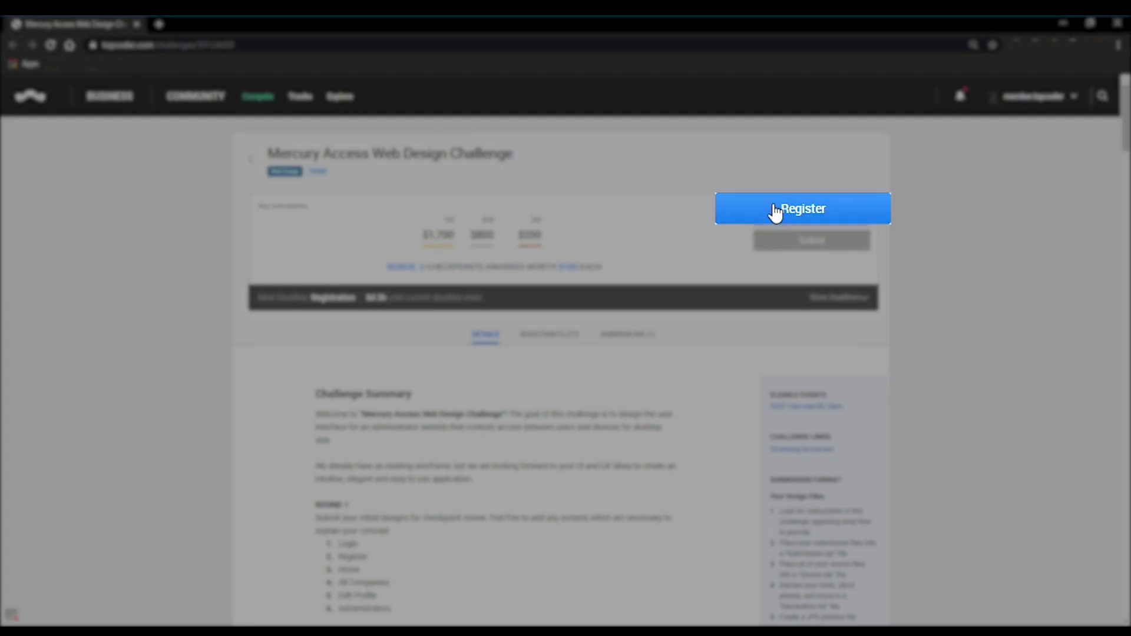
# Step: Register as a participant in the Mercury Access Web Design Challenge
pyautogui.click(769, 213)
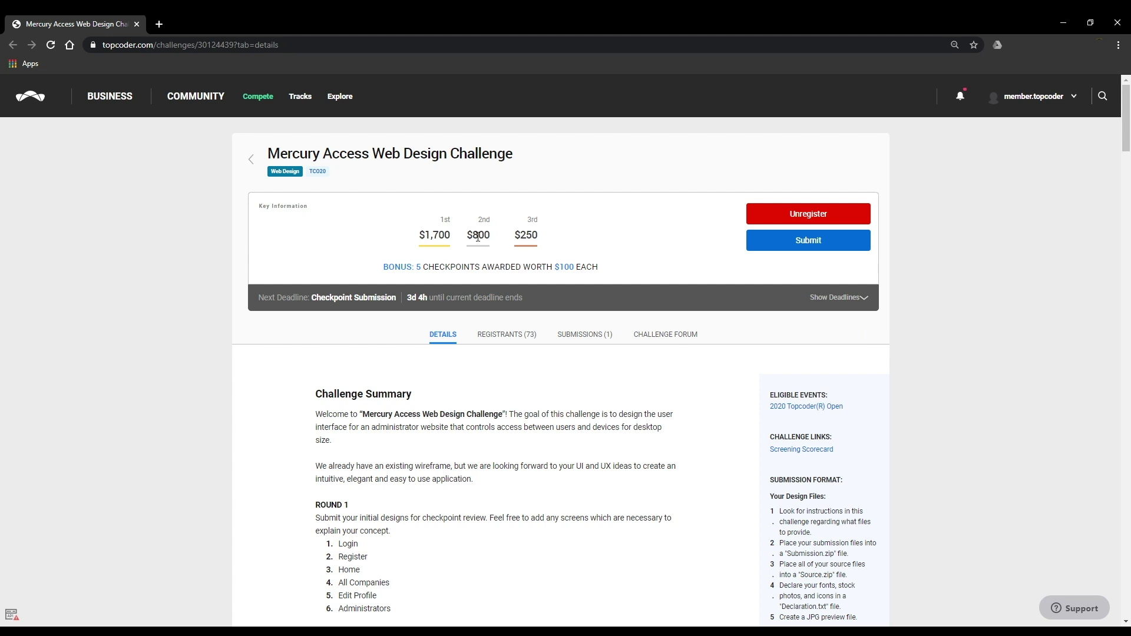
pyautogui.scroll(-1, 477, 235)
pyautogui.scroll(-1, 478, 238)
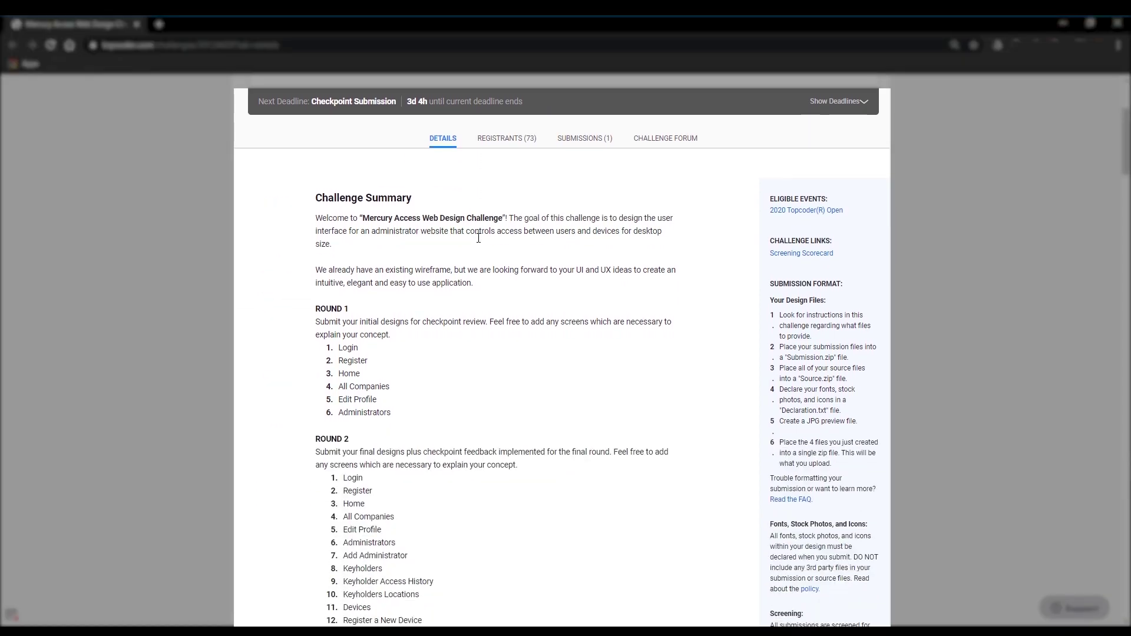
pyautogui.scroll(-1, 479, 238)
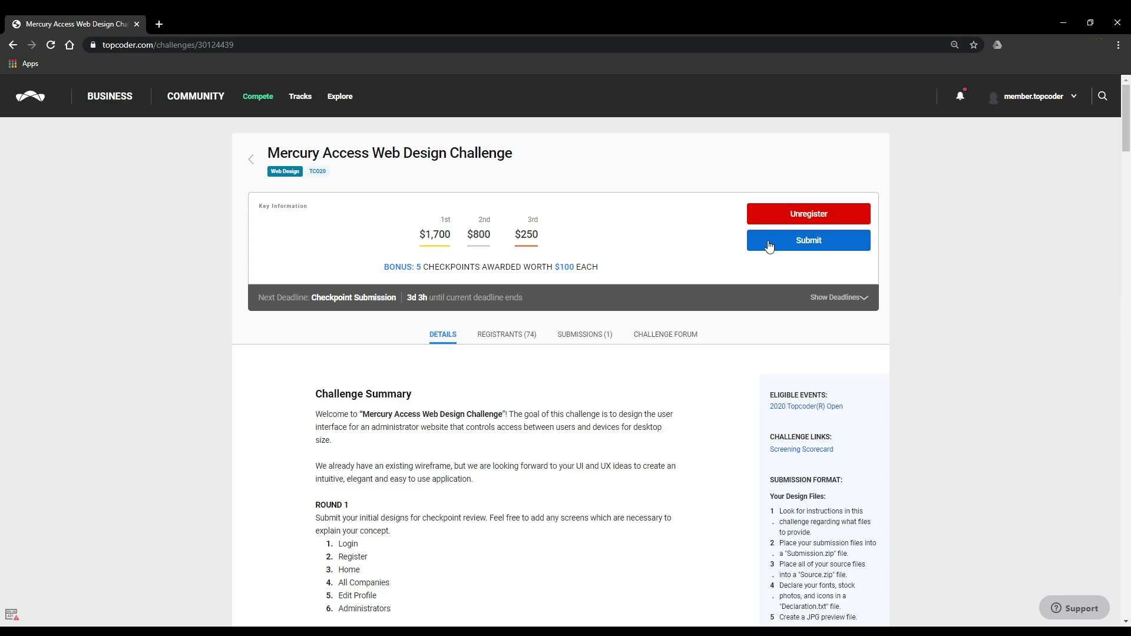
pyautogui.click(766, 246)
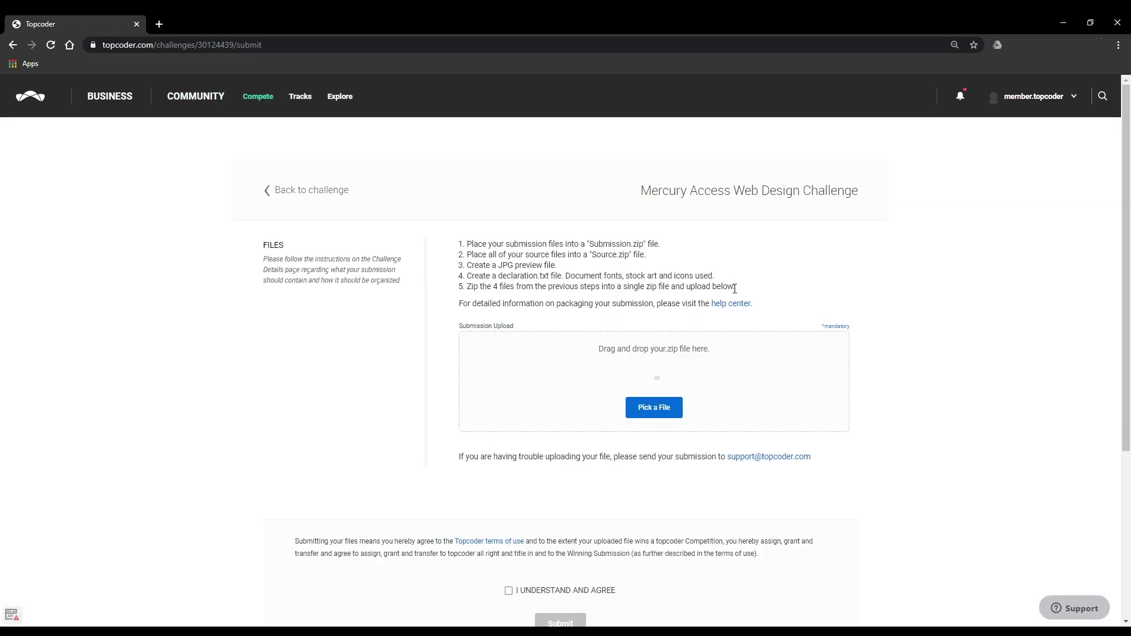
# Step: Upload 'Topcoder Submission.zip' and submit it to the Mercury Access challenge
pyautogui.click(669, 413)
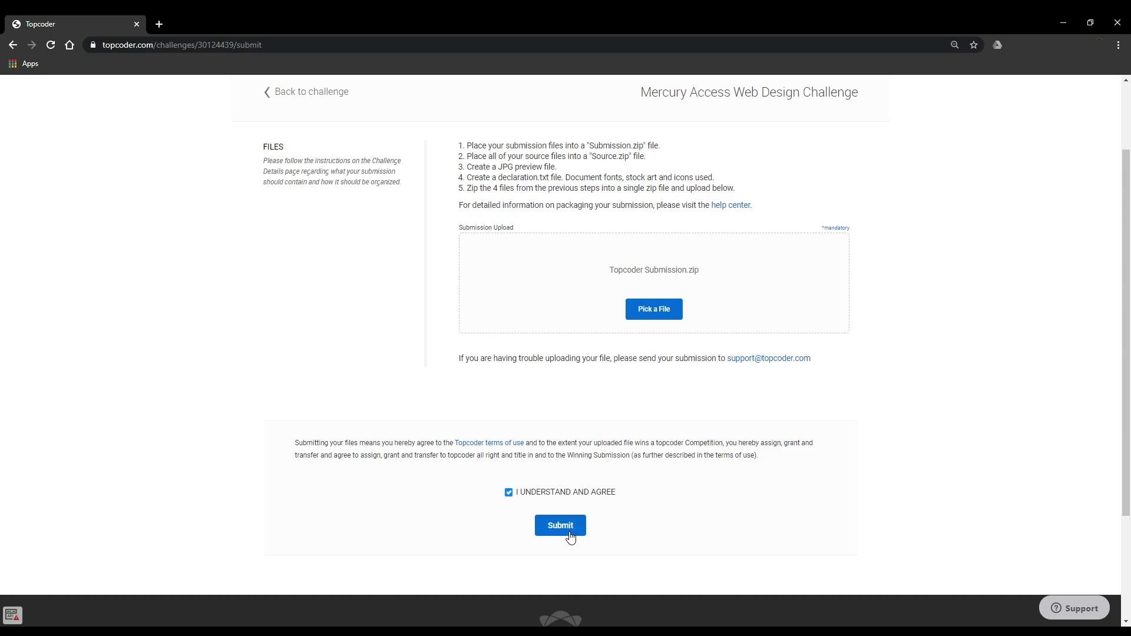
pyautogui.click(569, 534)
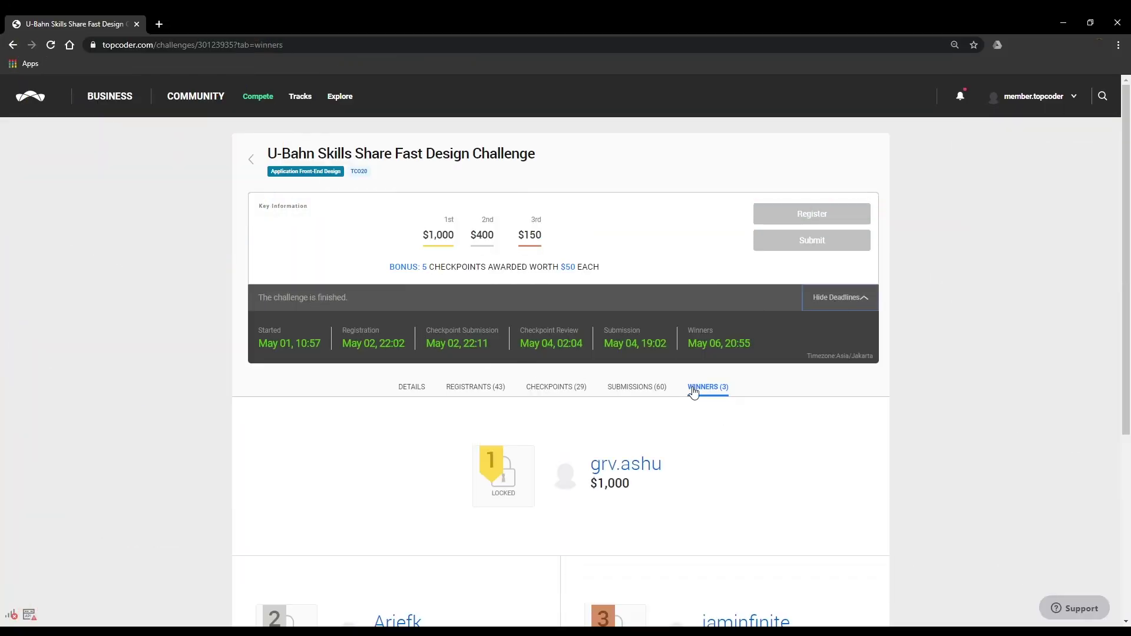
pyautogui.scroll(-2, 708, 393)
pyautogui.scroll(-2, 709, 394)
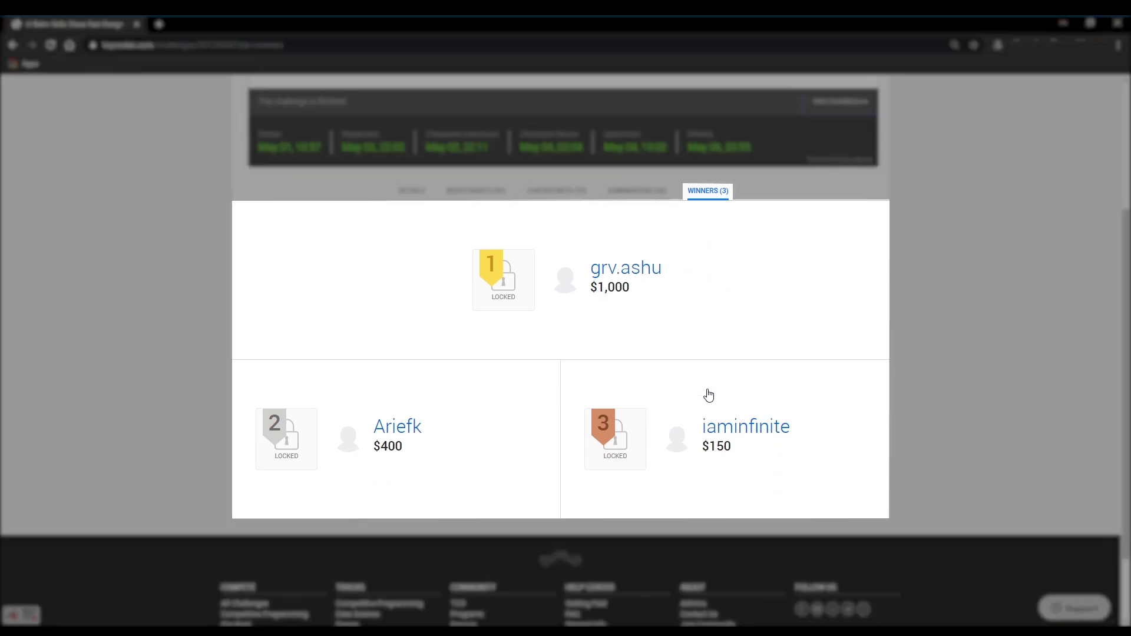